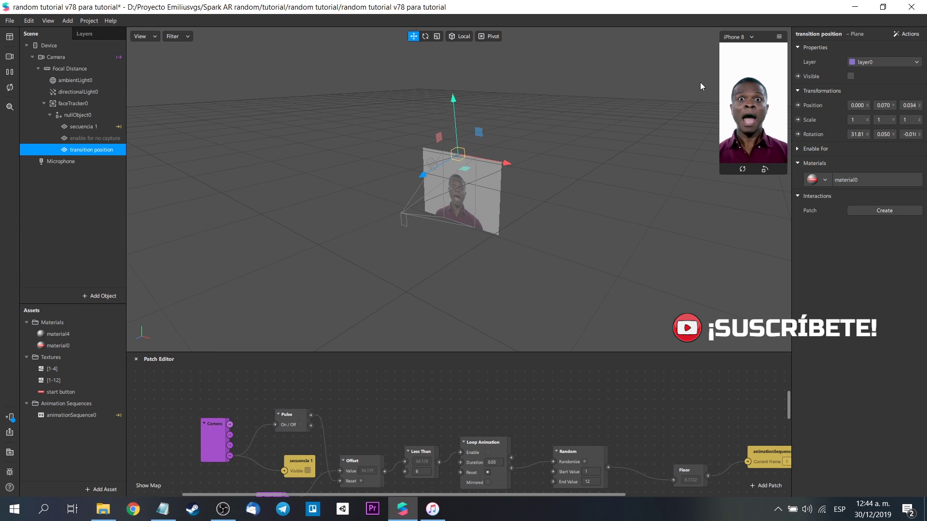
Make the transition position plane visible and place a patch for its Visible property above the existing patch graph.
scroll(300, 427, down, 1)
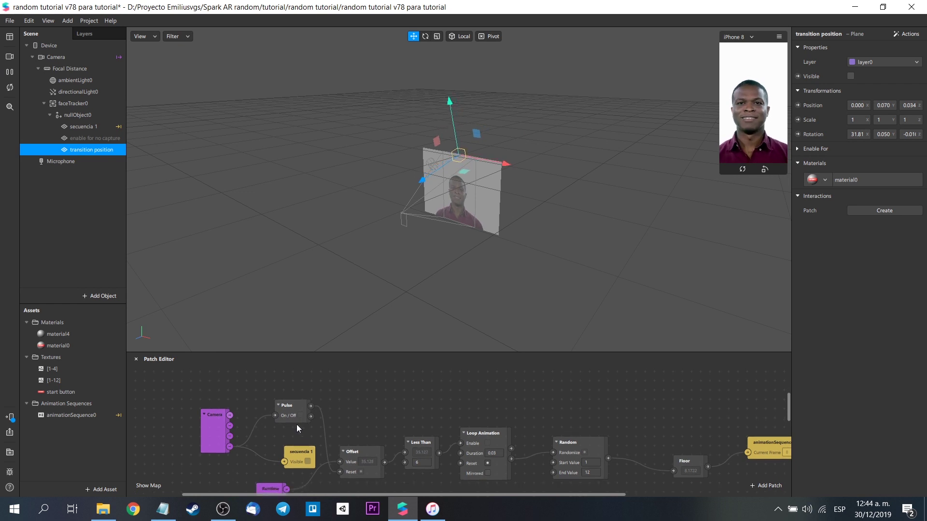
scroll(544, 431, down, 1)
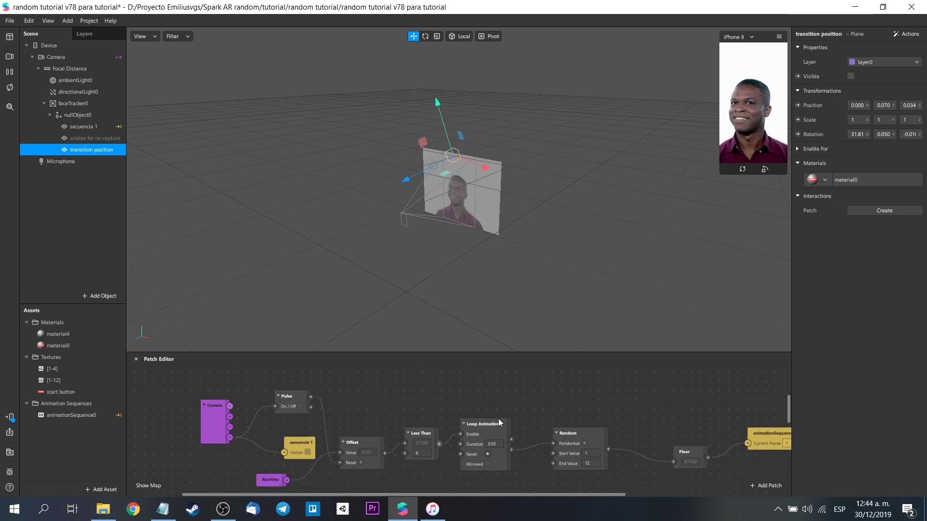
scroll(504, 412, up, 1)
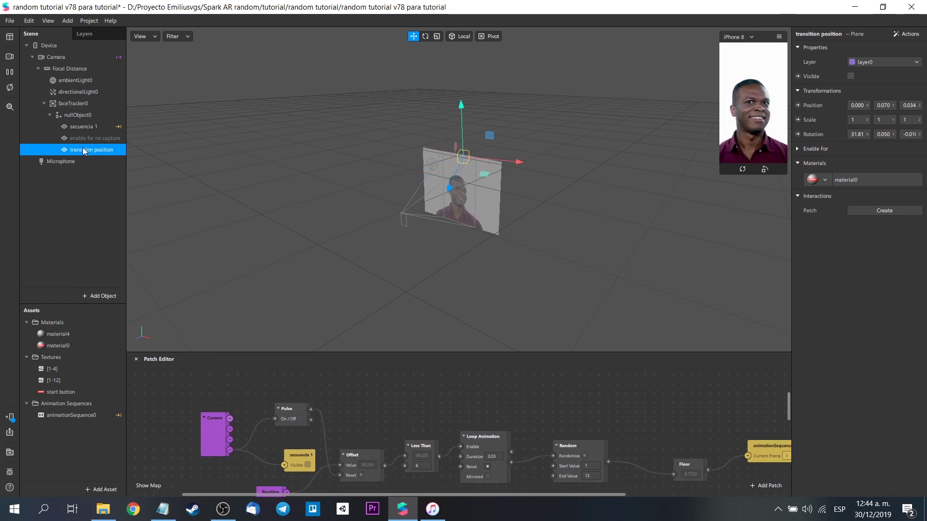
click(852, 76)
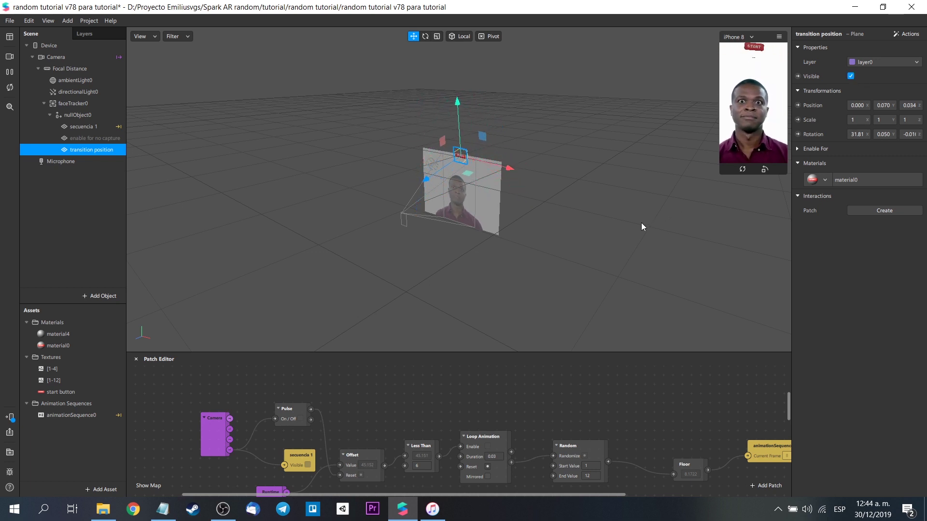
click(798, 76)
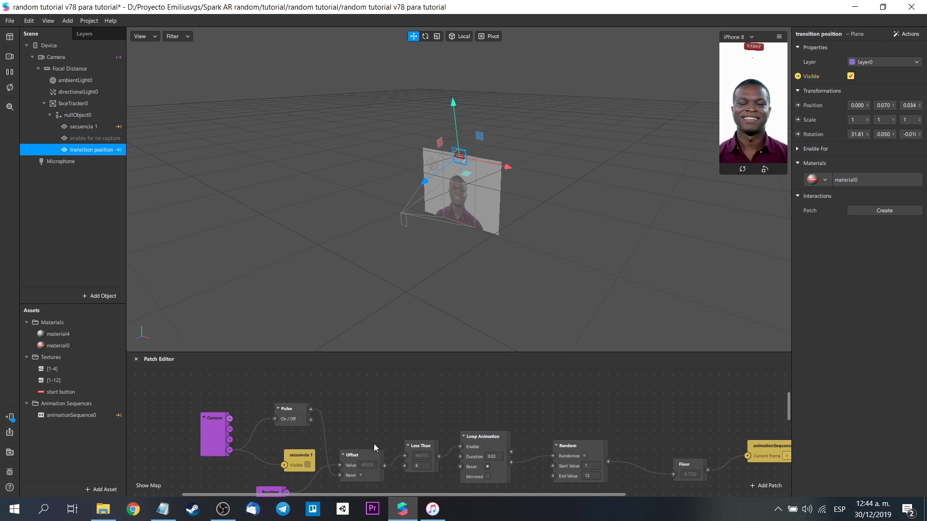
drag(472, 427, 487, 372)
scroll(505, 381, up, 2)
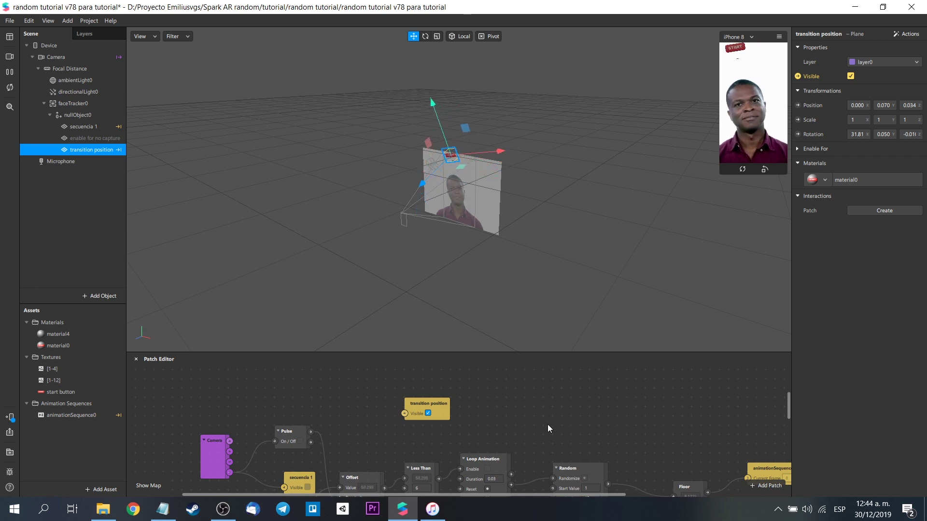
Add a Switch patch above the Offset patch and connect the Pulse output to its Turn On input.
double_click(344, 430)
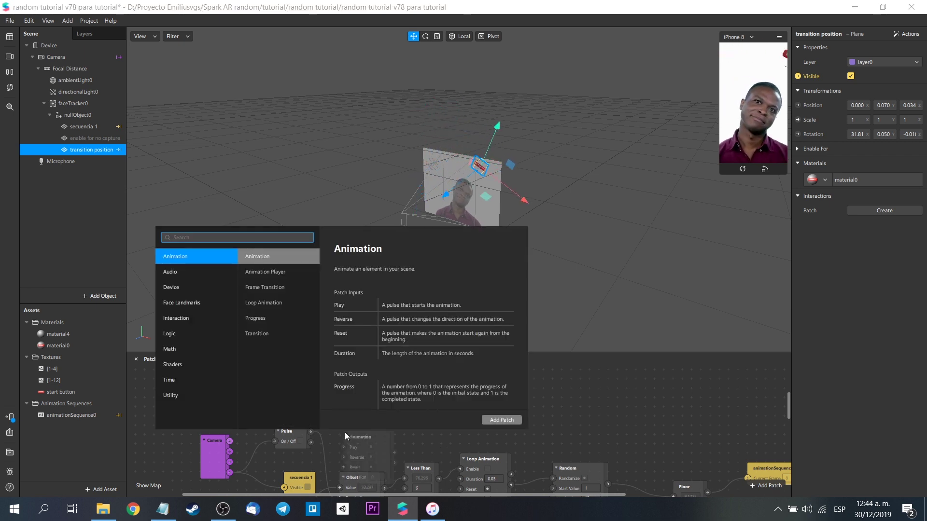
text(sw)
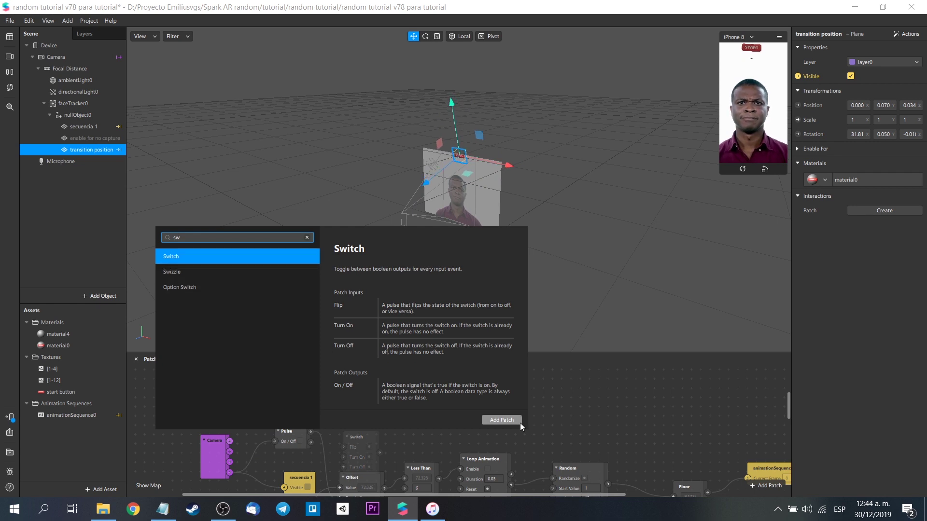
click(502, 420)
click(436, 412)
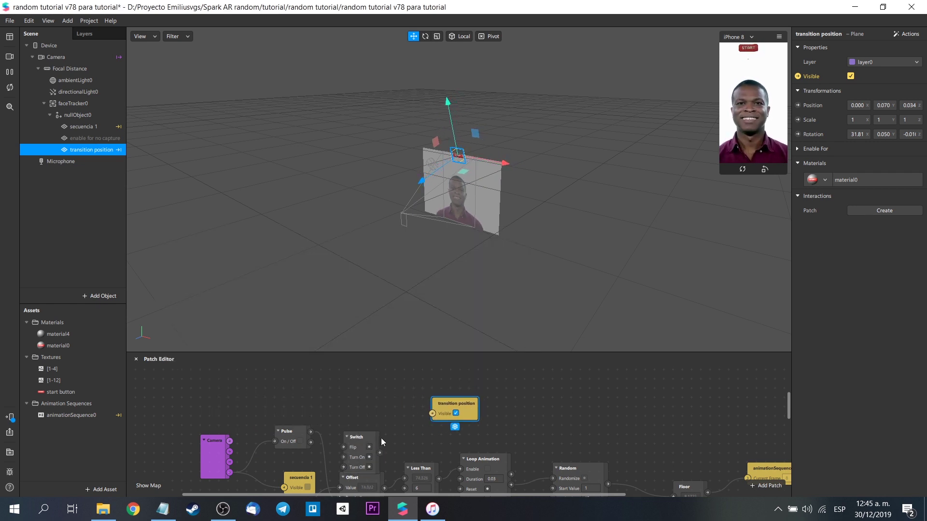
drag(381, 439, 377, 395)
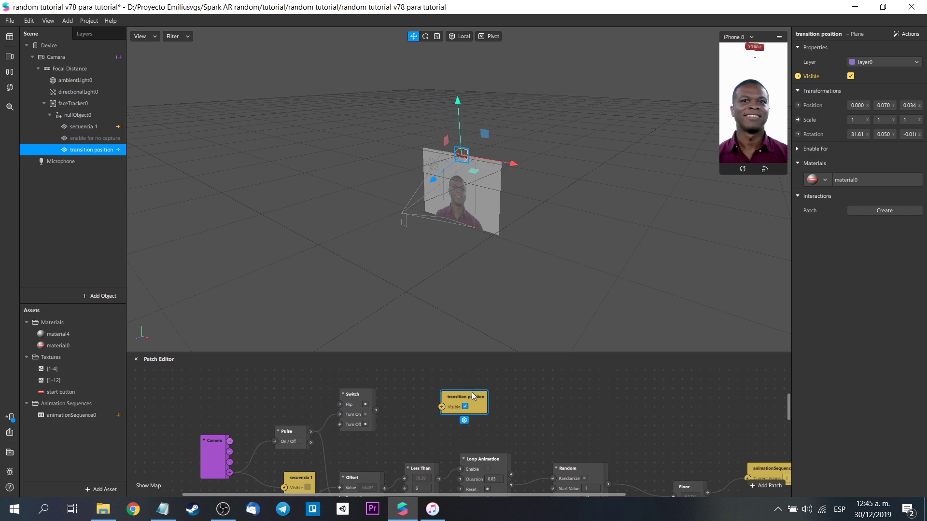
Add a Not patch and wire it between the Switch output and the transition position Visible input.
double_click(412, 420)
text(not)
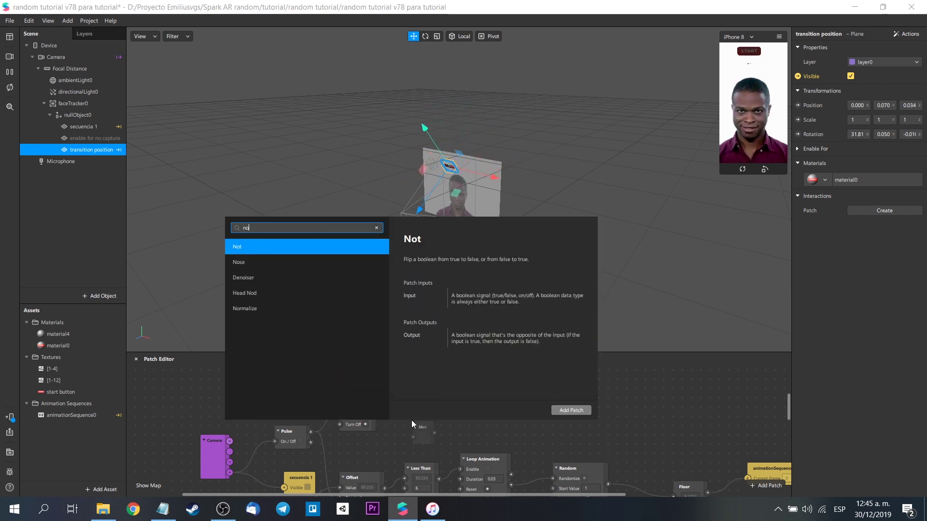
click(571, 410)
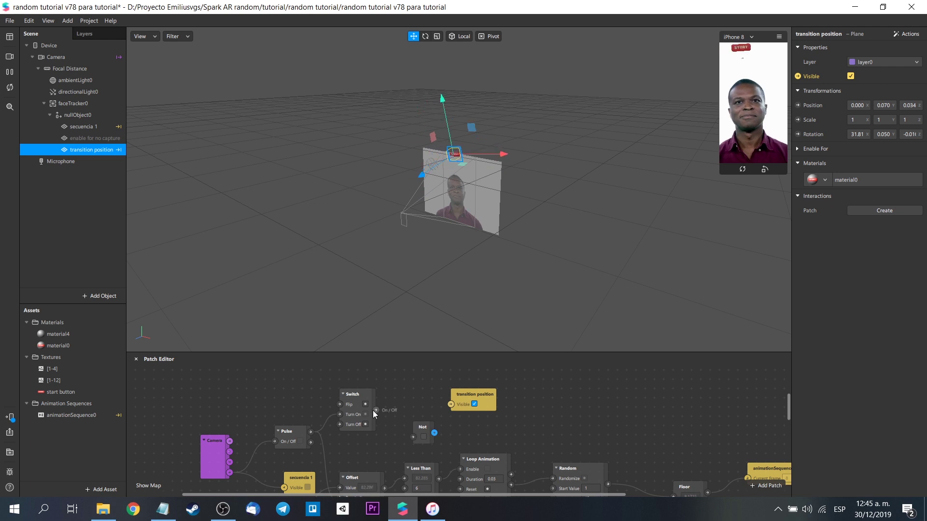
drag(375, 410, 409, 411)
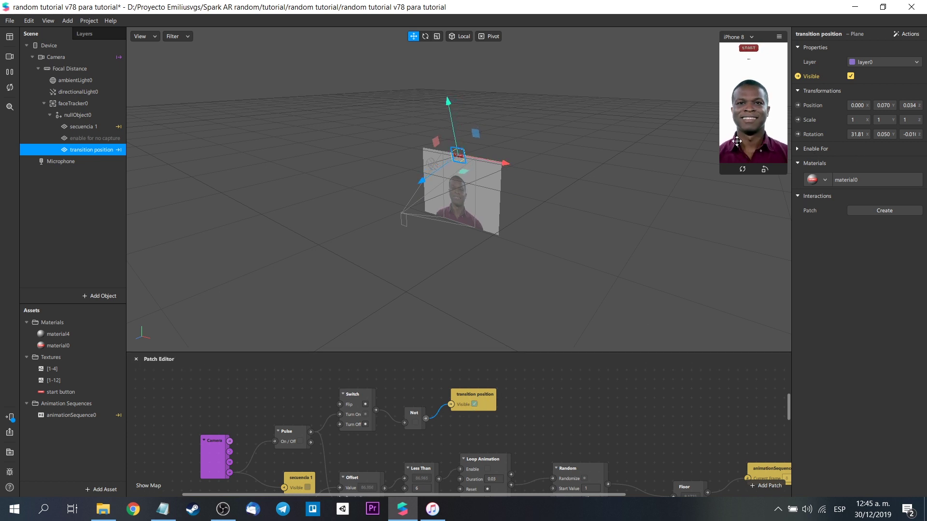
Send the effect to the connected iPhone for testing.
click(10, 417)
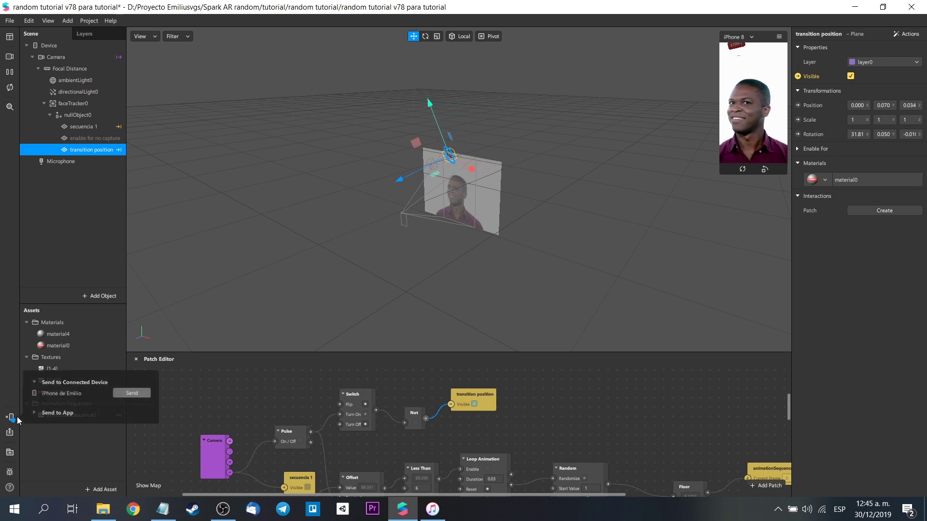
click(135, 393)
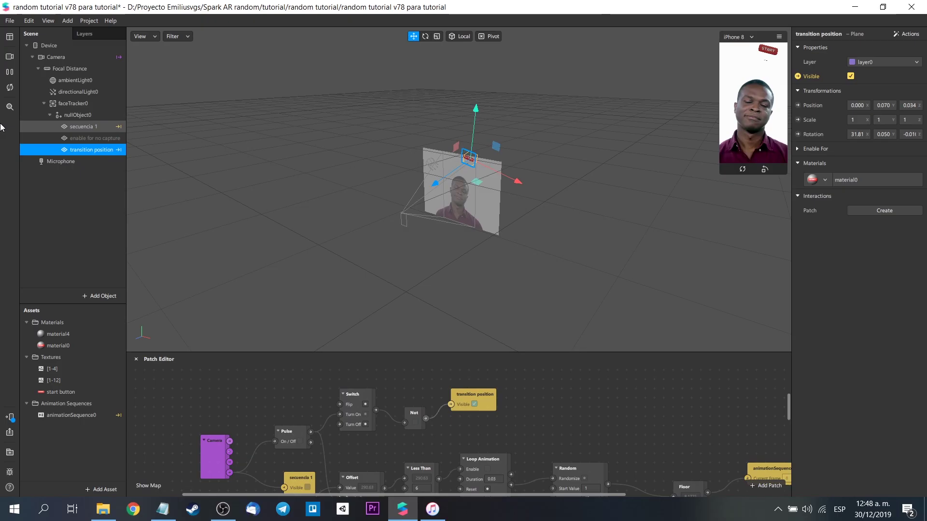
Pause the preview, lower the START button plane to just above the head, scale it to 4.844 in X and Y, and resume.
click(9, 73)
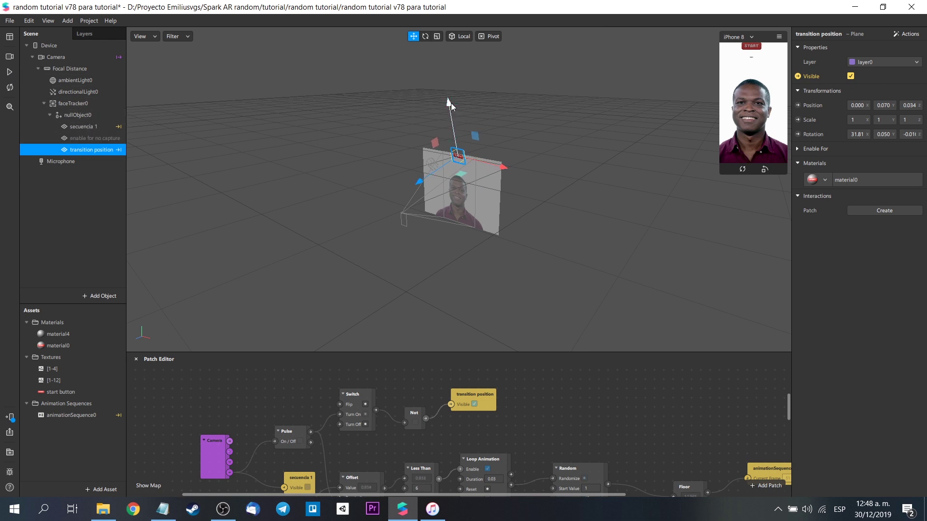
key(r)
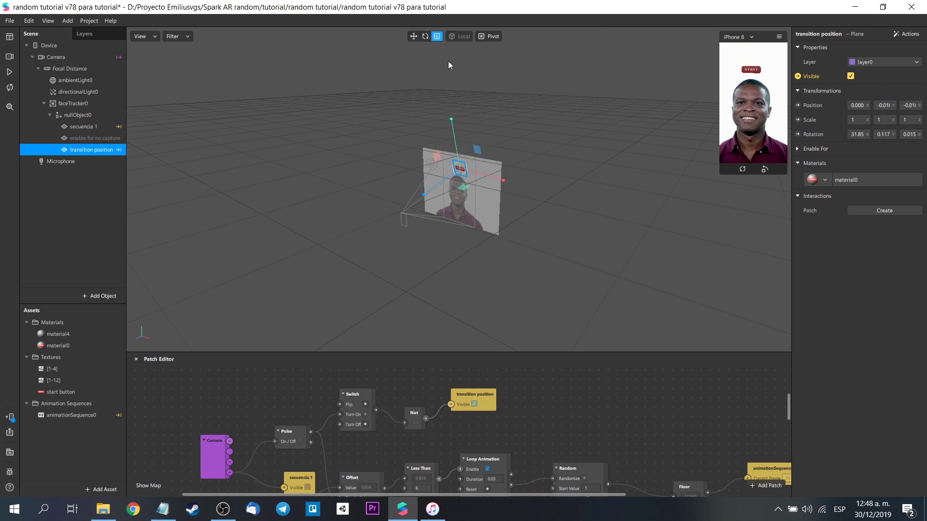
drag(522, 132, 657, 67)
click(10, 72)
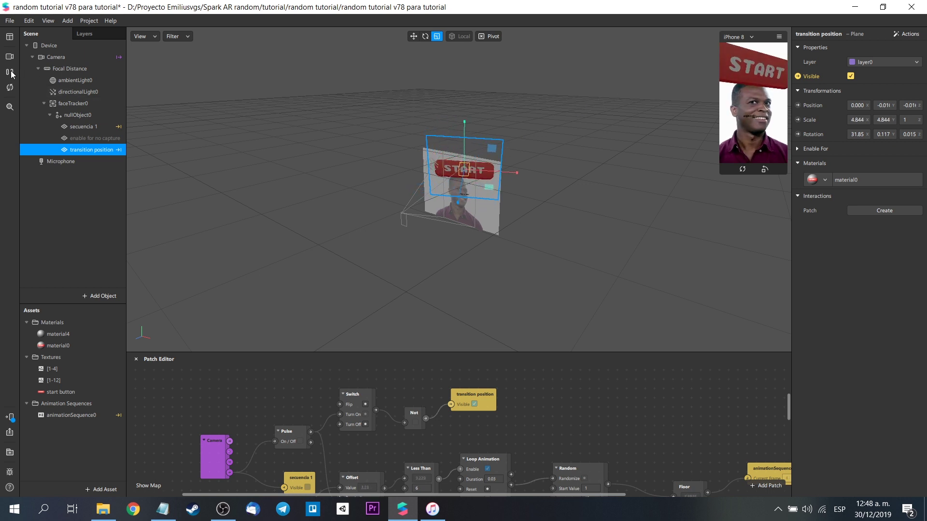
Send the effect with the enlarged START button to the connected iPhone.
click(9, 417)
click(125, 393)
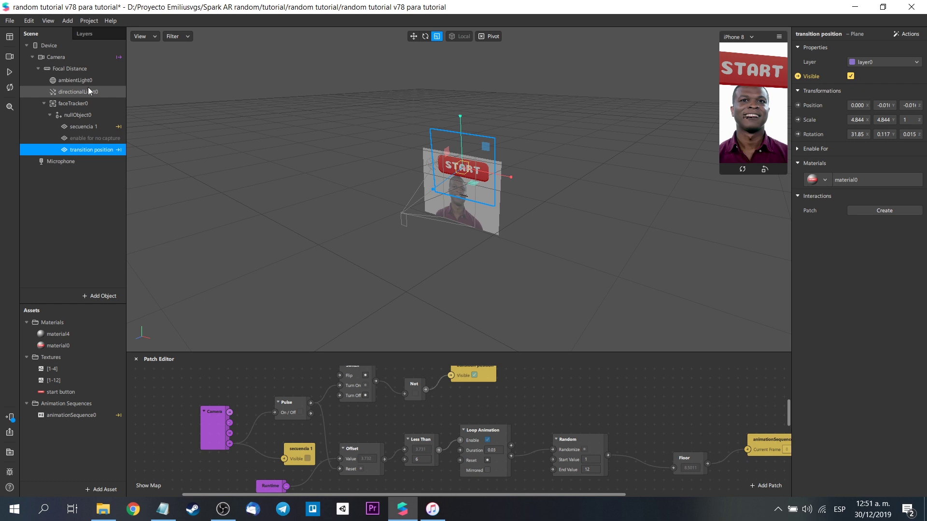
Resume the preview and delete the Camera, Runtime and secuencia 1 patches from the graph.
click(9, 73)
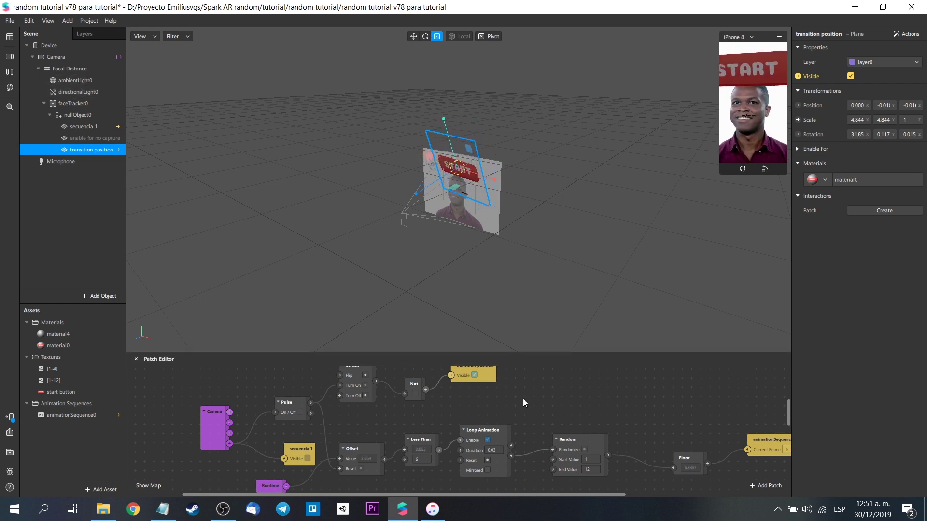
scroll(211, 422, down, 1)
drag(174, 385, 207, 450)
key(Delete)
click(294, 439)
key(Delete)
Delete the Offset, Less Than and Pulse patches, keeping the Switch and Not patches.
click(376, 436)
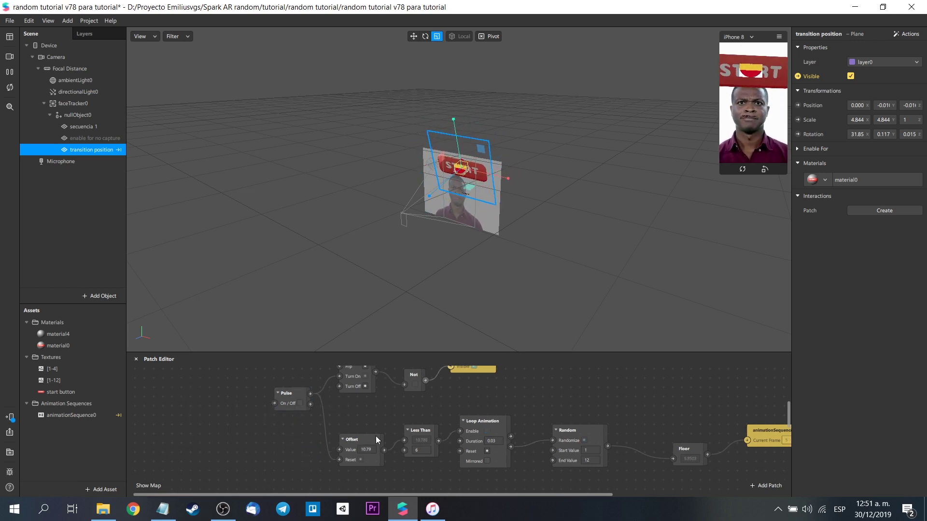
key(Delete)
click(418, 433)
key(Delete)
scroll(503, 404, up, 5)
drag(384, 403, 292, 435)
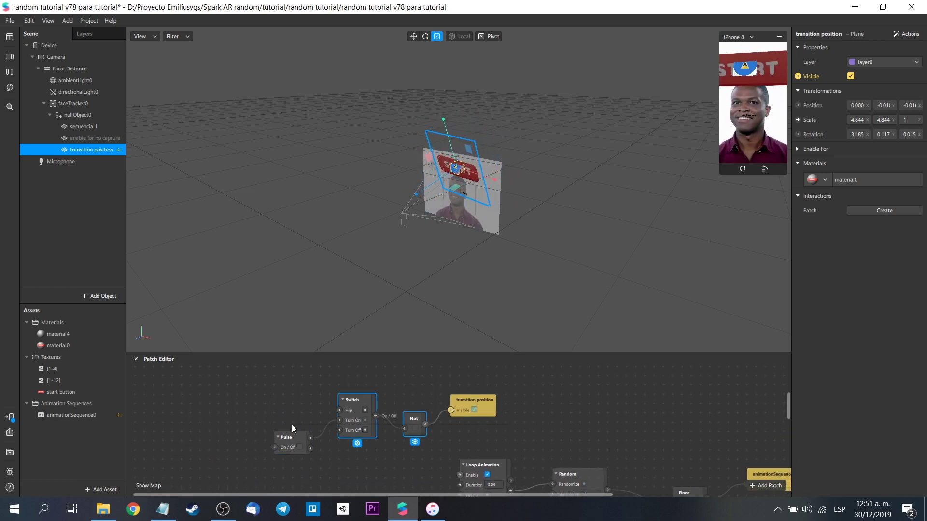
click(302, 437)
key(Delete)
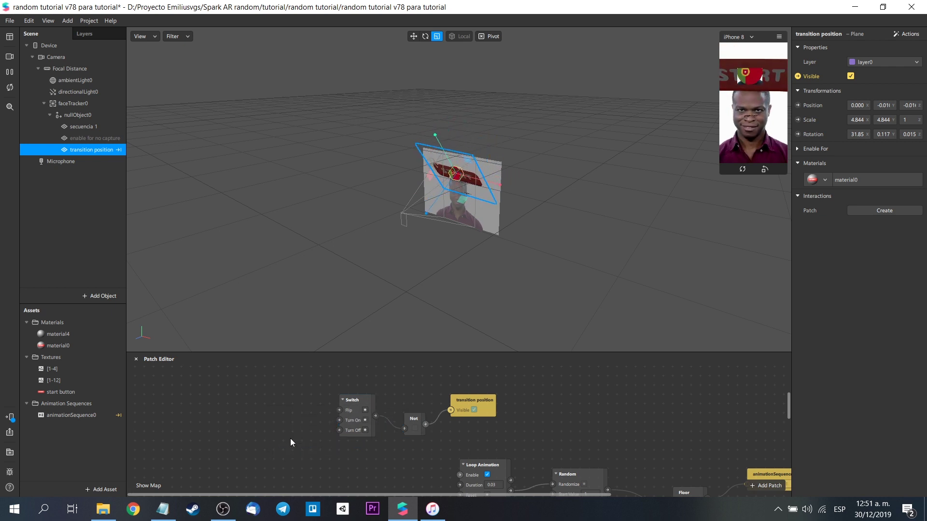
Add a Screen Tap patch to the graph below the Switch patch.
double_click(294, 457)
text(scree)
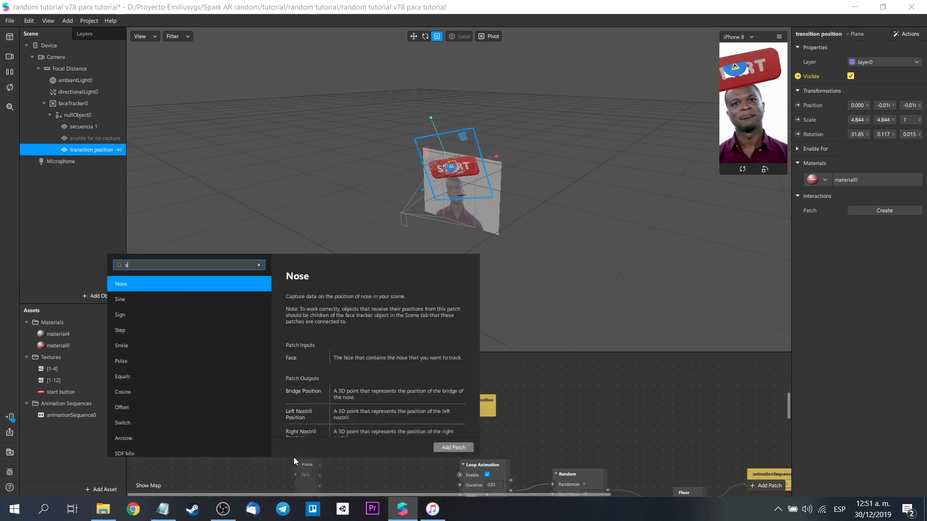
click(190, 300)
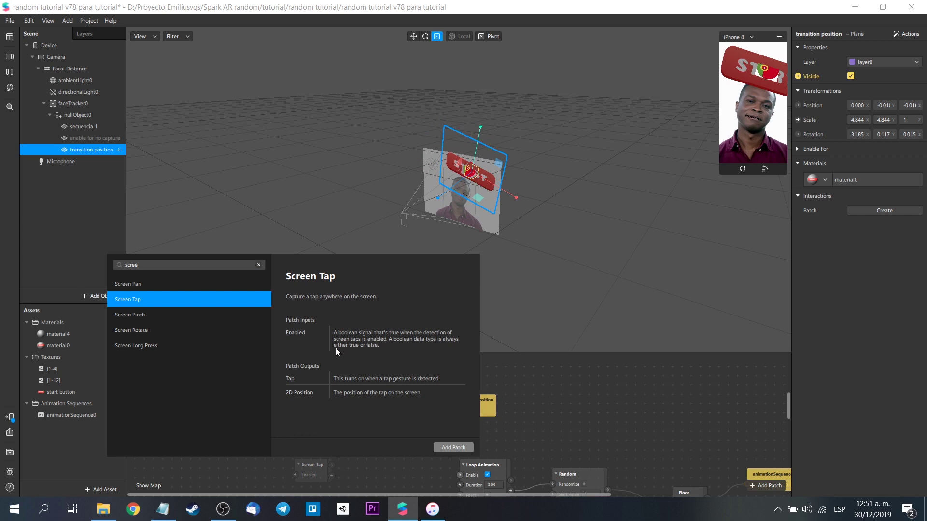
click(457, 448)
click(316, 457)
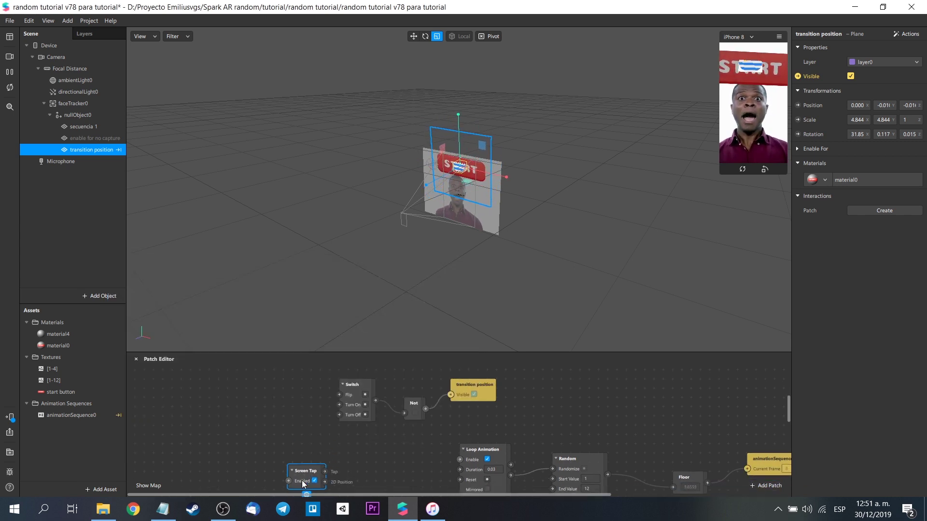
Connect Screen Tap's Tap output to the Switch's Turn On and, through a second Switch's Flip, to Loop Animation's Enable.
drag(330, 459, 339, 395)
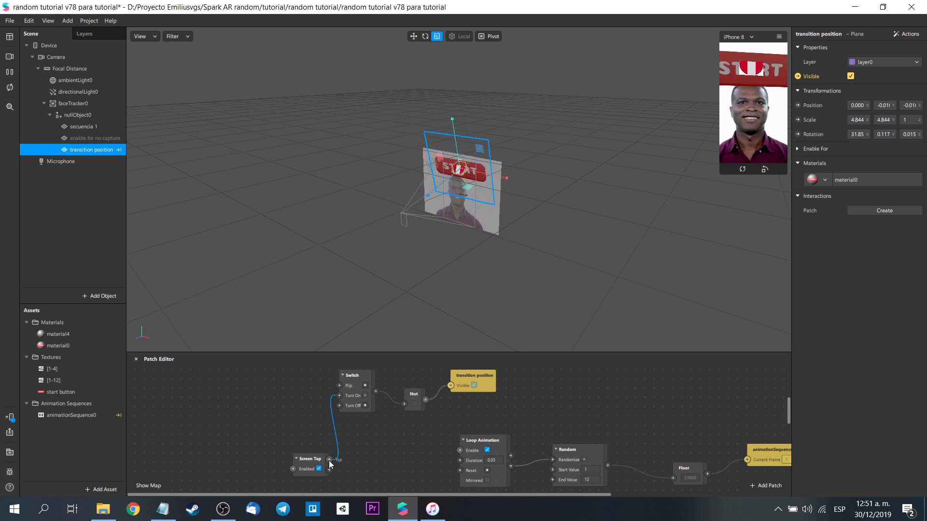
drag(329, 460, 460, 450)
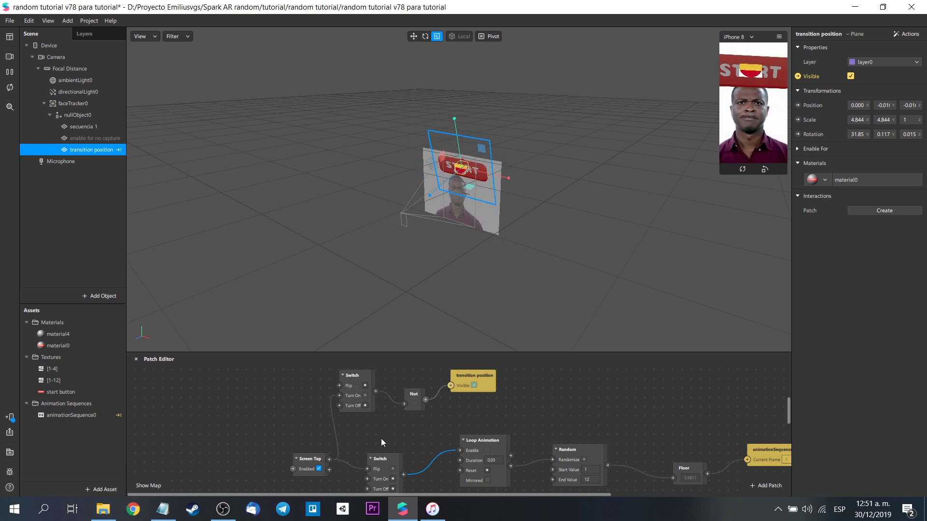
Turn on Simulate Touch, test the effect by tapping the device preview several times, and restart the preview.
click(779, 37)
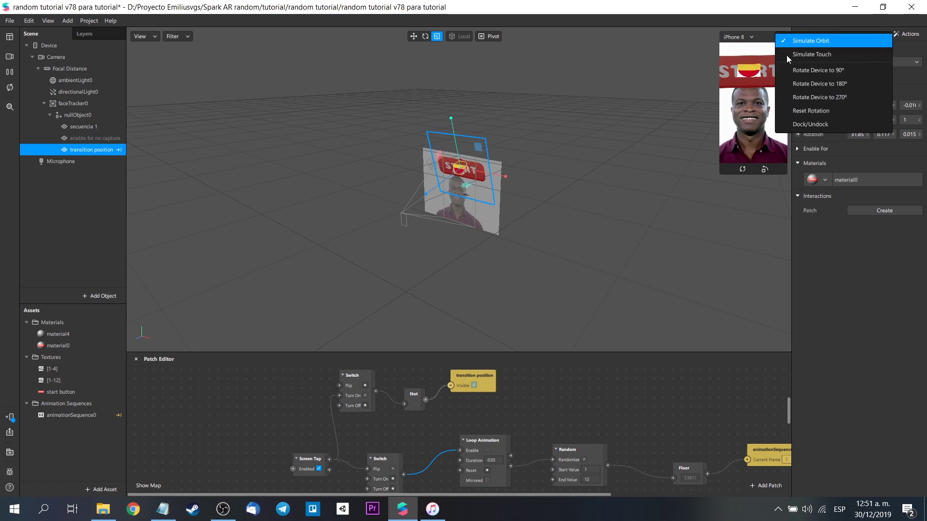
click(794, 59)
click(753, 100)
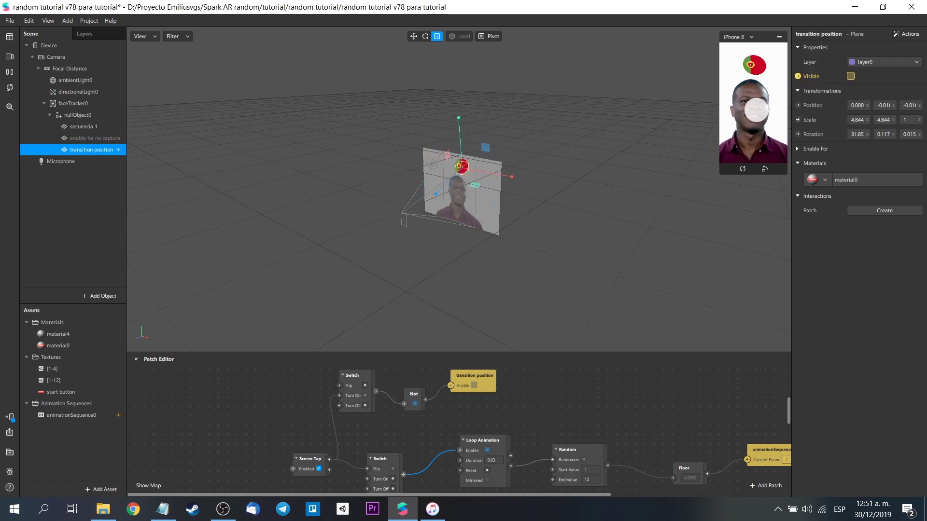
click(768, 82)
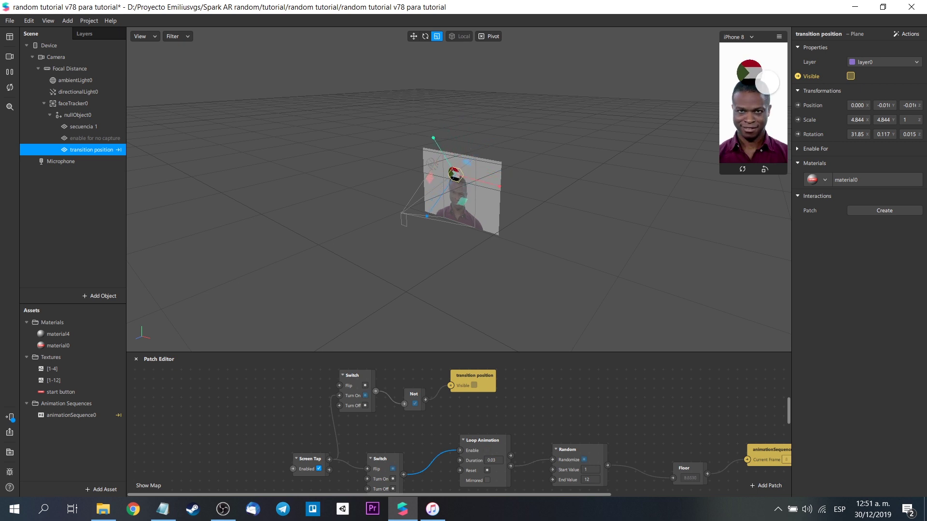
click(737, 66)
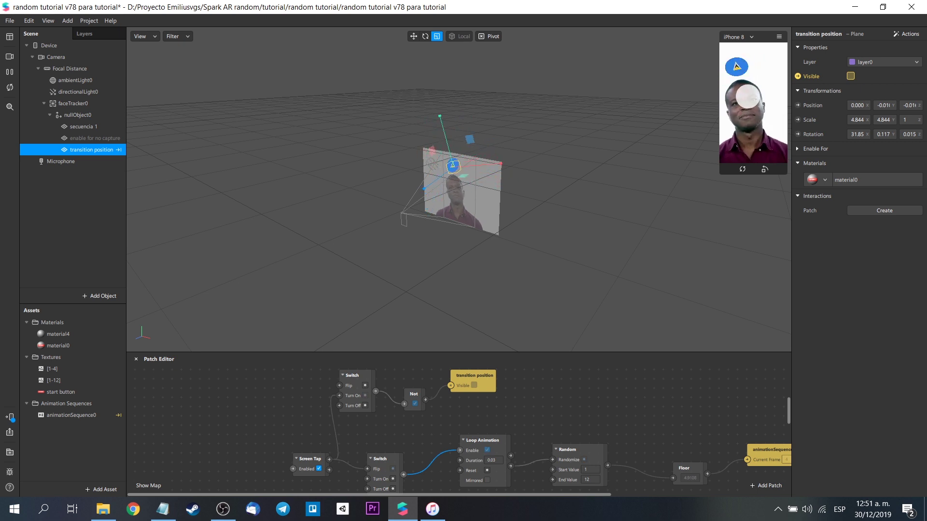
click(750, 79)
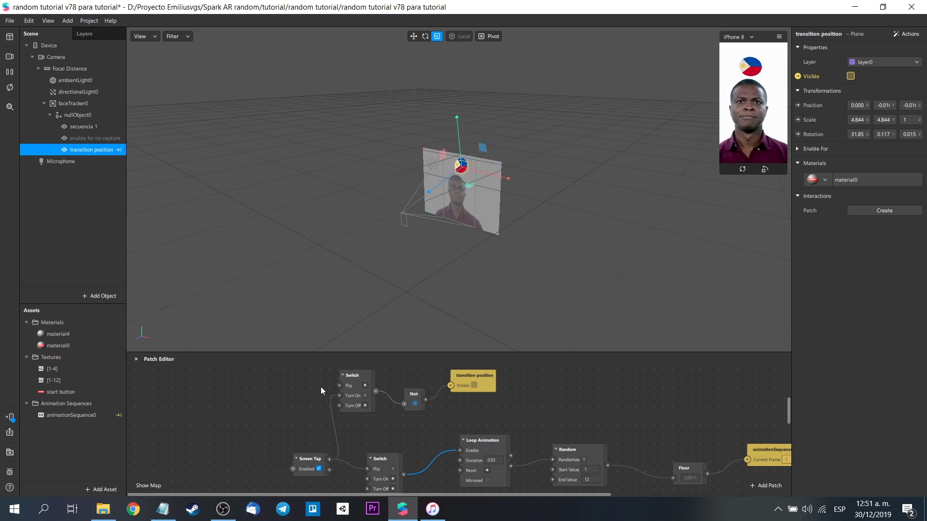
click(10, 88)
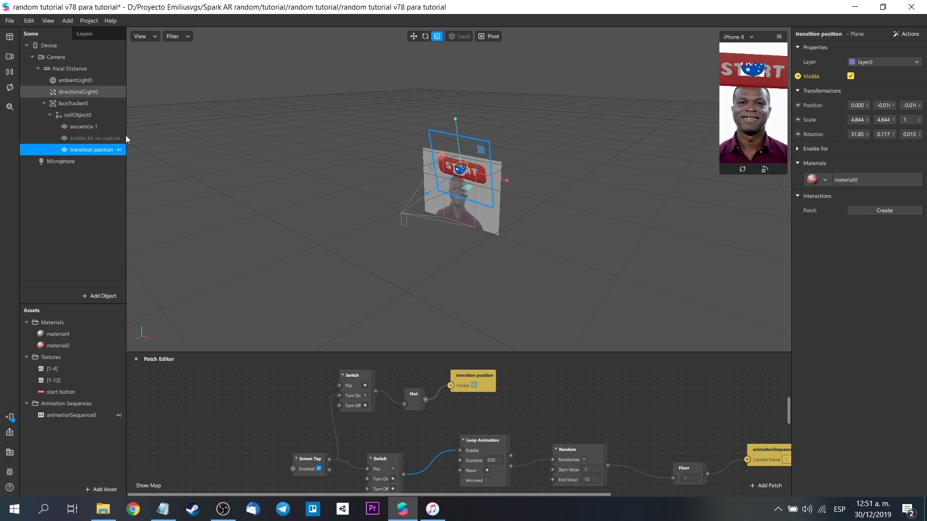
Pause the preview and move the START button plane lower and forward, to about -0.04 in Y and 0.046 in Z.
click(10, 73)
click(414, 37)
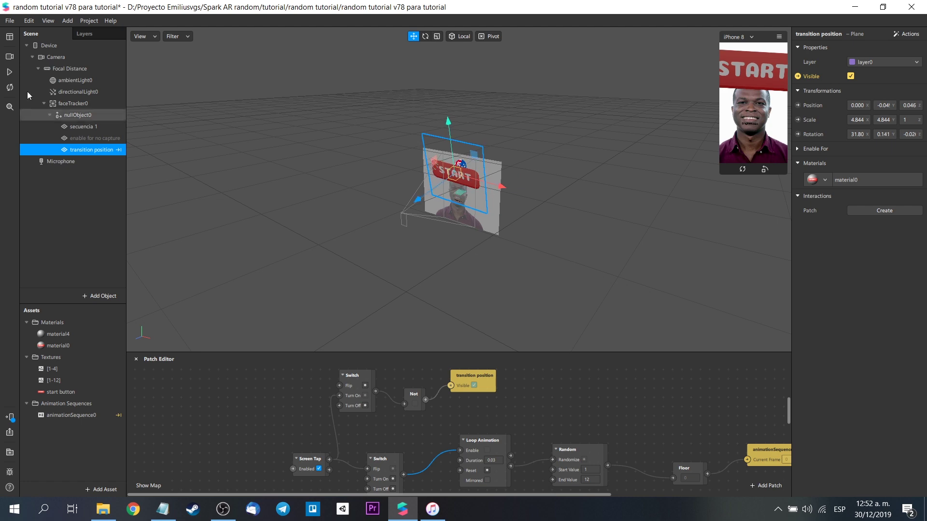
Resume the paused effect preview.
click(10, 74)
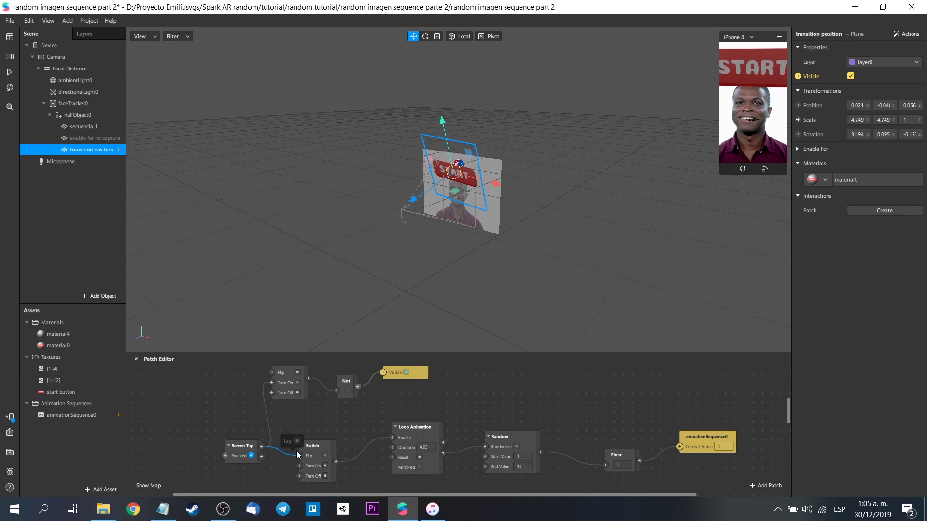
Disconnect Screen Tap from the Switch that feeds Loop Animation, move Screen Tap closer to the upper Switch, and delete the lower Switch.
drag(296, 455, 205, 400)
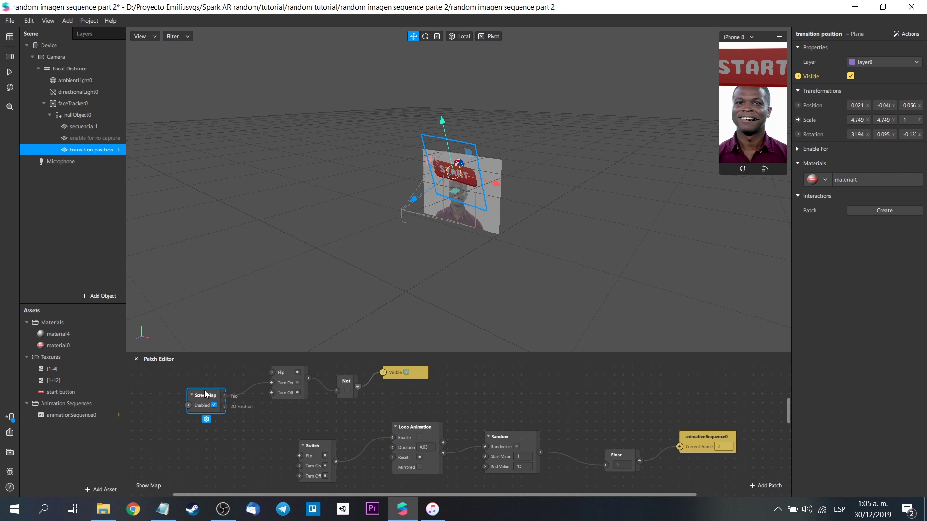
click(313, 447)
key(Delete)
Add a Less Than patch with second value 6 in place of the deleted Switch and connect it to Loop Animation's Enable.
right_click(313, 447)
text(less)
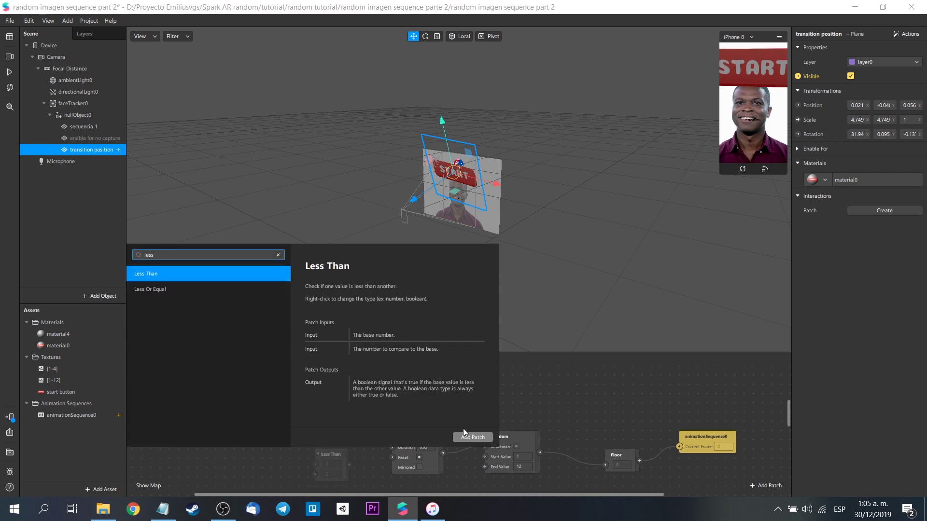
click(465, 436)
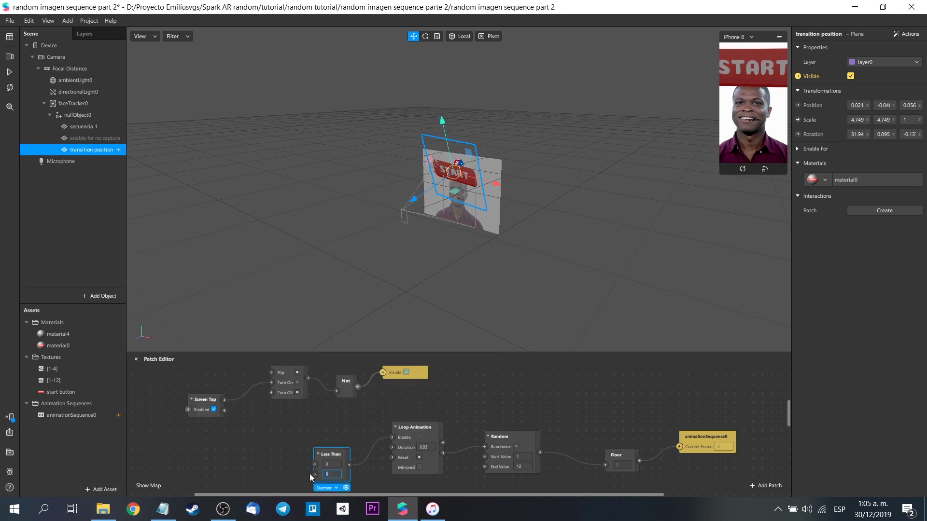
text(6)
key(Return)
Add an Offset patch before Less Than and connect its output to Less Than's first input.
right_click(256, 471)
text(off)
key(Return)
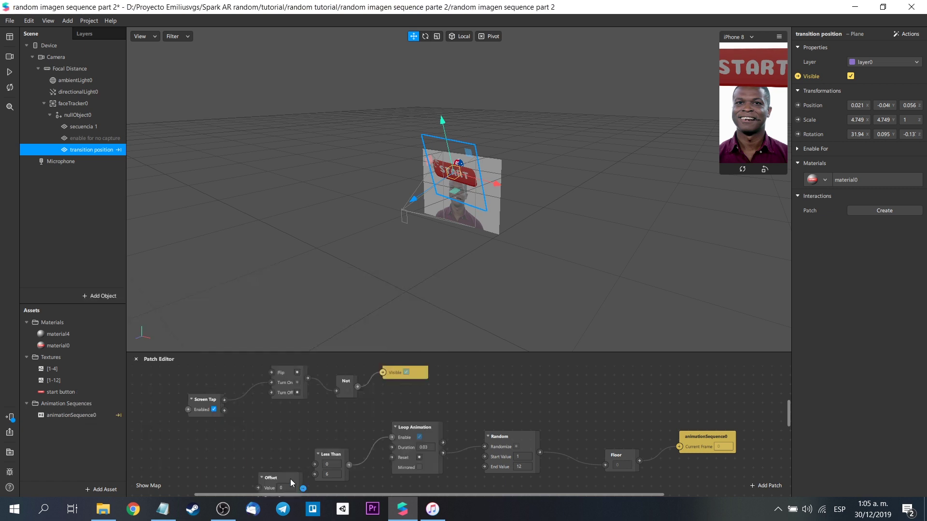
scroll(284, 456, down, 1)
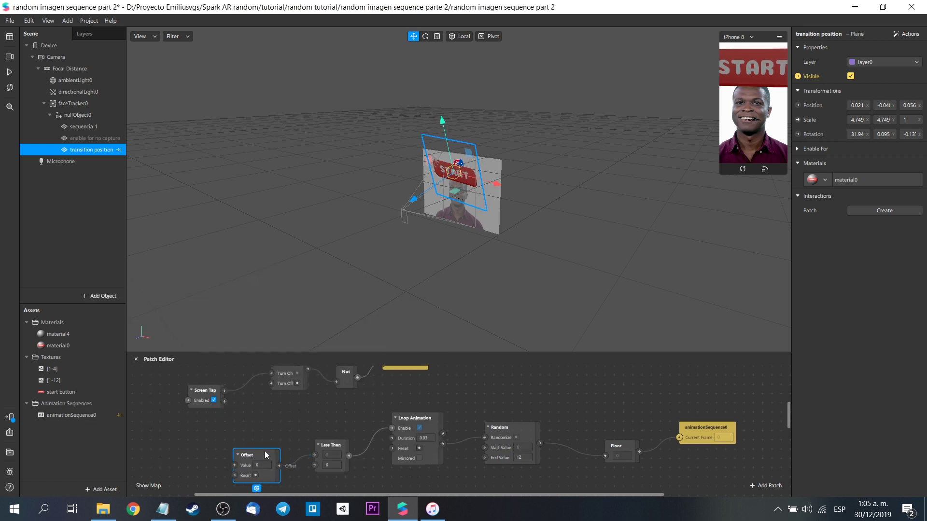
Add a Runtime patch before Offset and connect it to Offset's Value.
right_click(192, 459)
text(runt)
key(Return)
drag(207, 469, 183, 474)
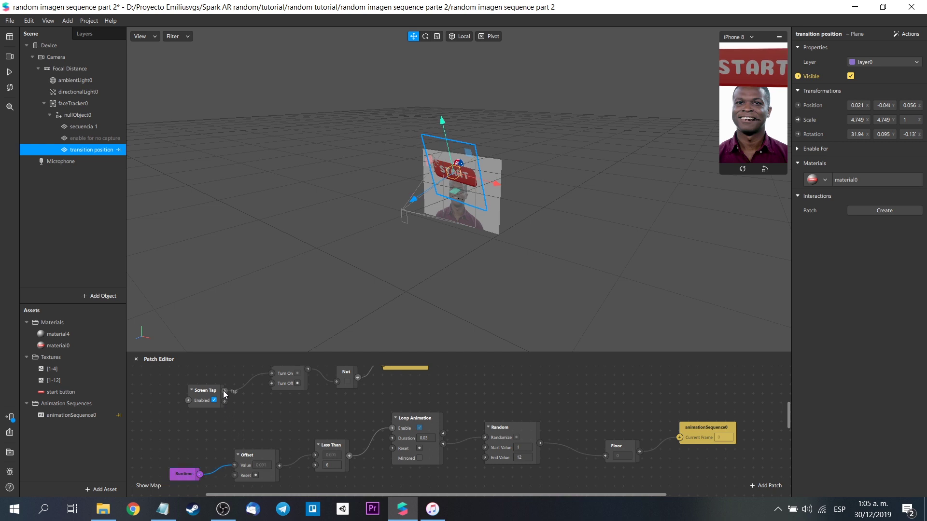
Connect Screen Tap's Tap output to Offset's Reset and turn on Simulate Touch for the device preview.
drag(236, 475, 236, 475)
click(780, 37)
click(806, 57)
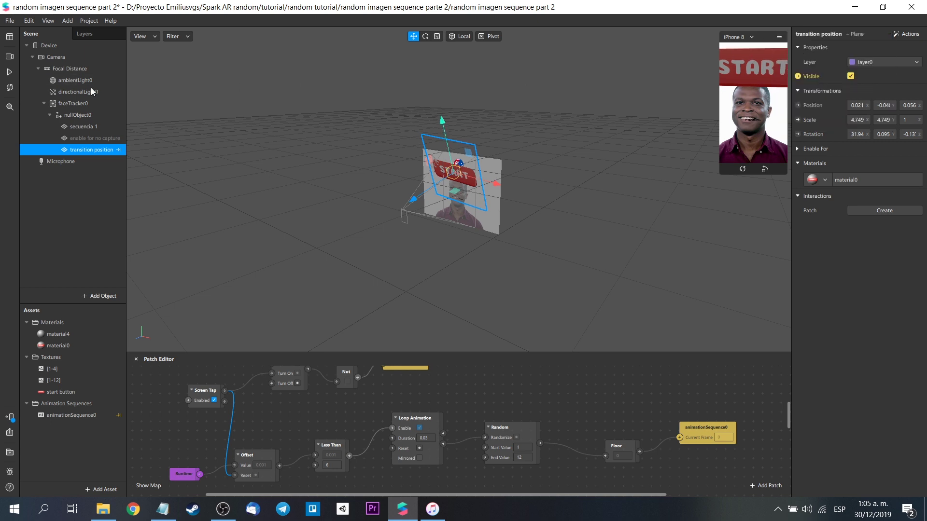